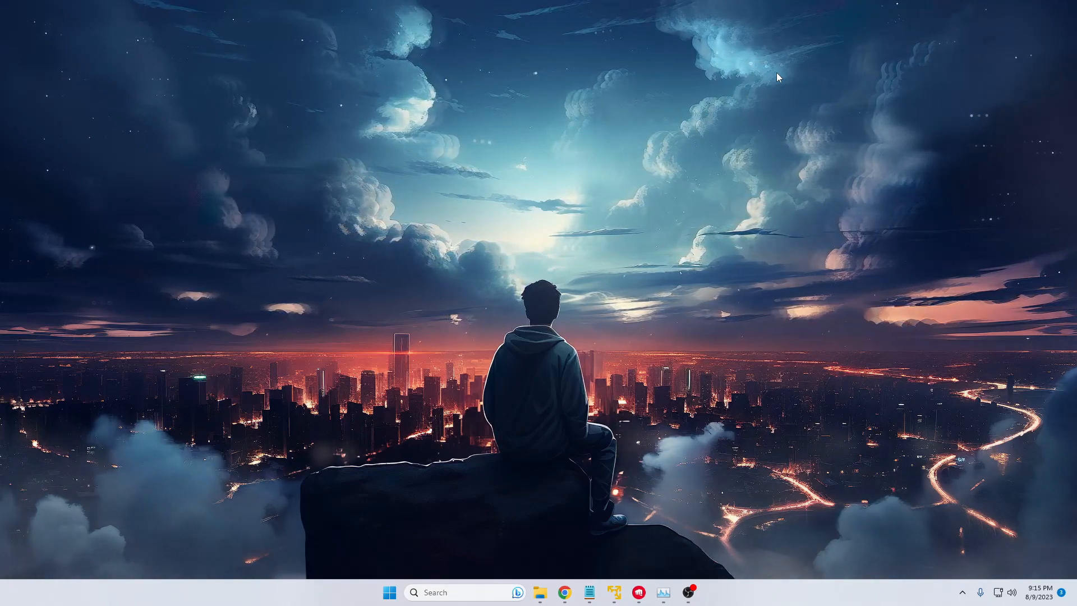
# Step: Reach Storage in Settings and expand Advanced storage settings
pyautogui.rightClick(392, 592)
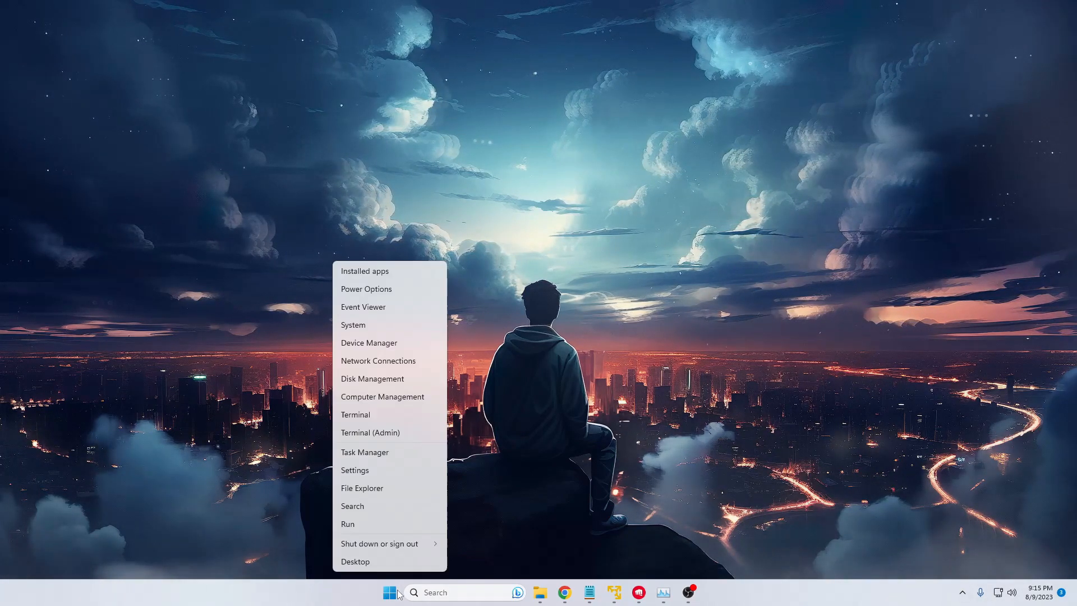
pyautogui.click(355, 469)
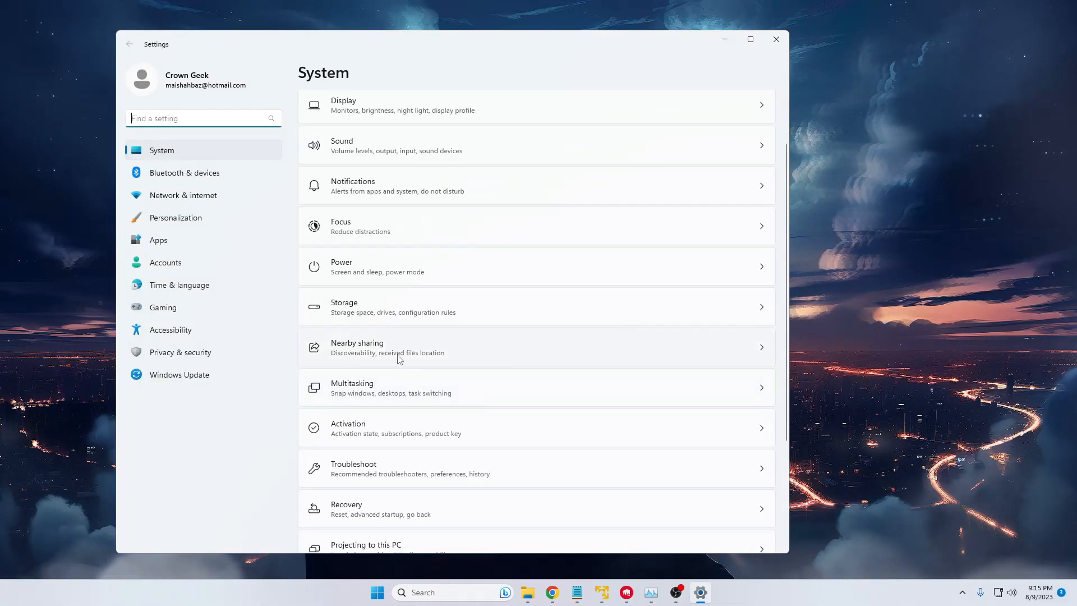
pyautogui.click(396, 308)
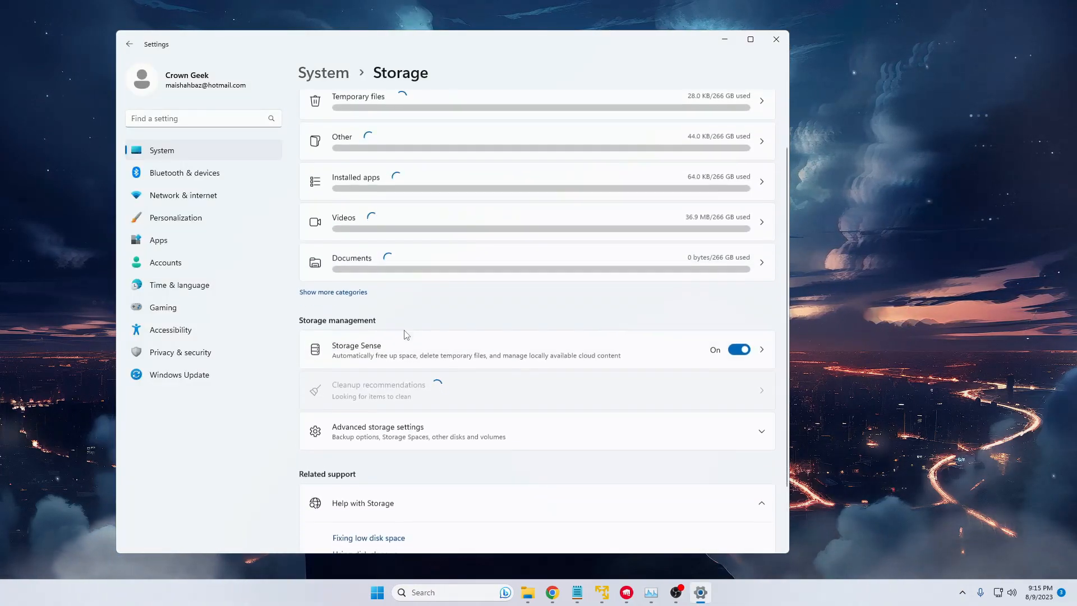
pyautogui.click(419, 430)
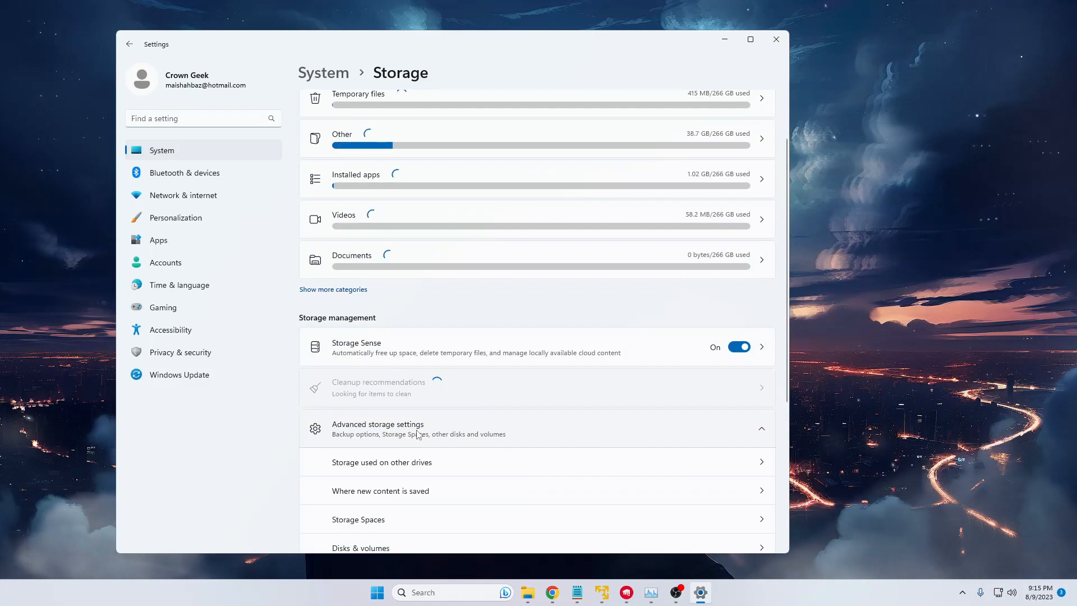
pyautogui.click(405, 431)
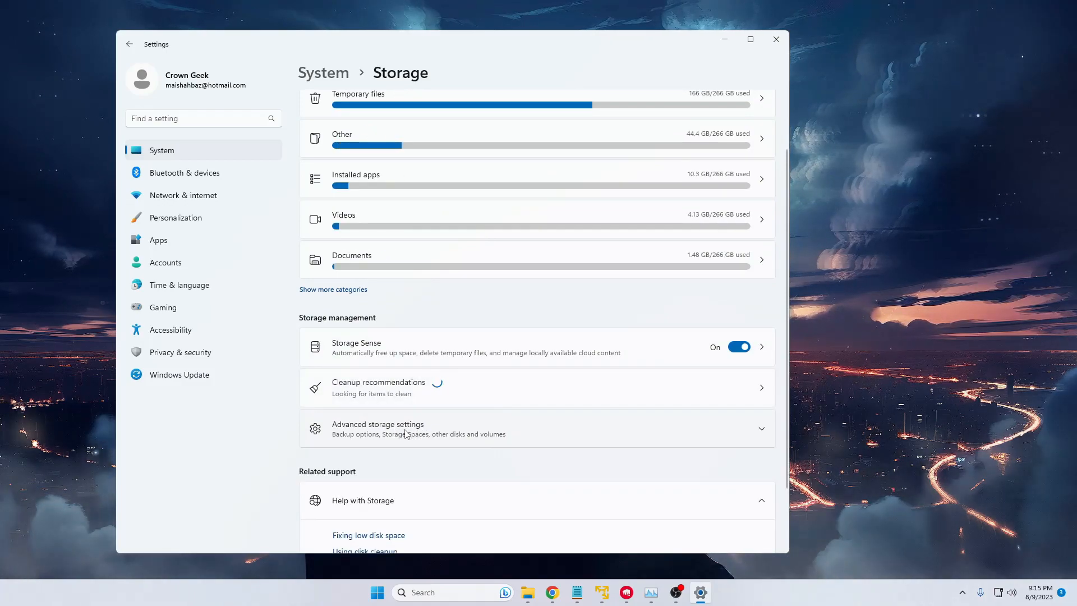
pyautogui.click(405, 430)
pyautogui.scroll(-3, 406, 431)
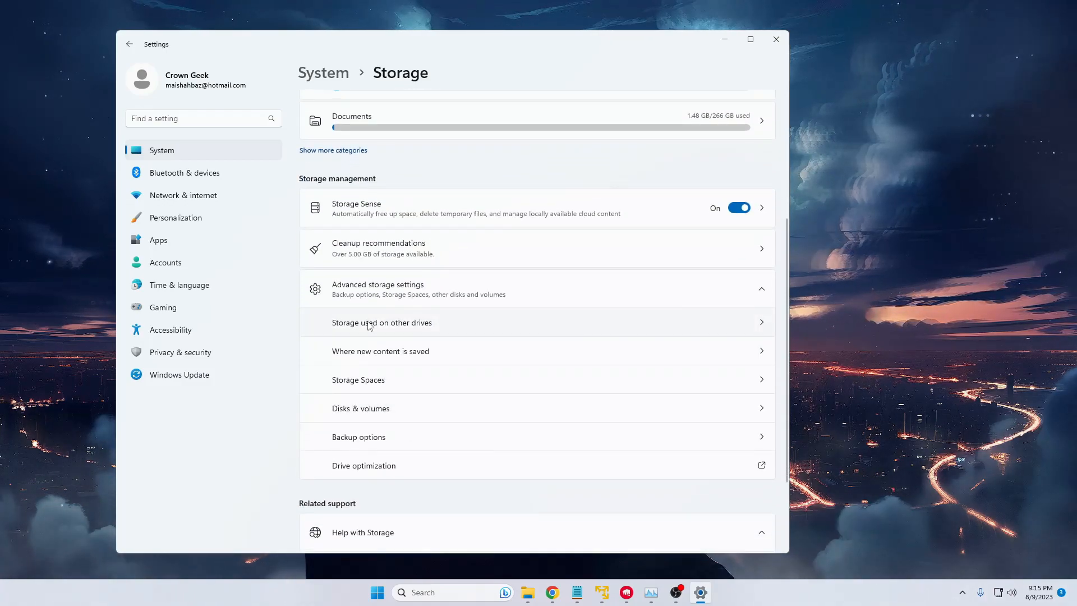
# Step: View drive C's System & reserved breakdown showing 6.60 GB virtual memory
pyautogui.click(368, 325)
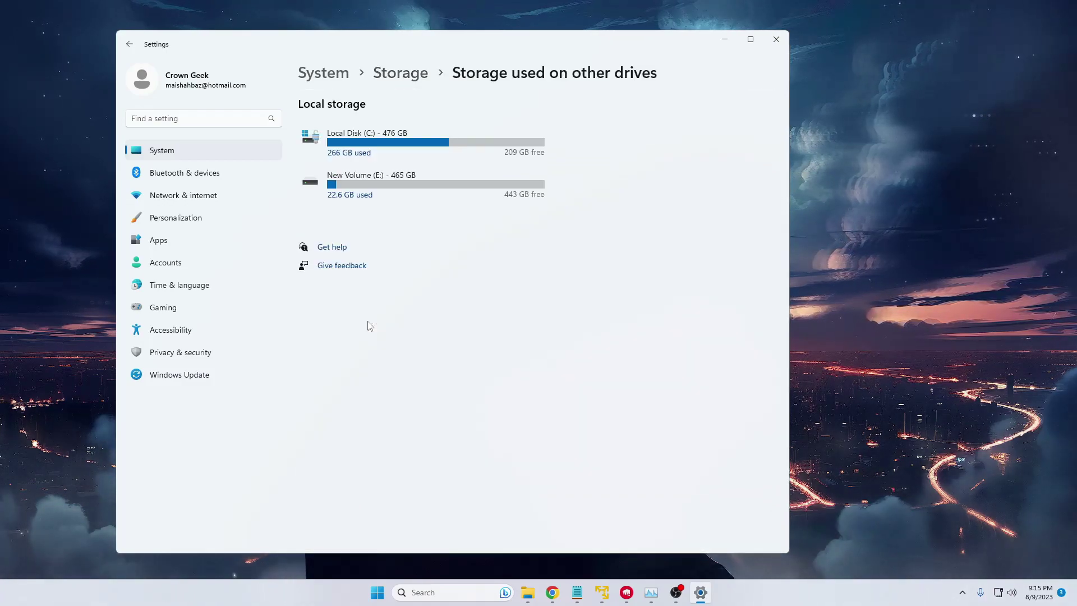
pyautogui.click(374, 144)
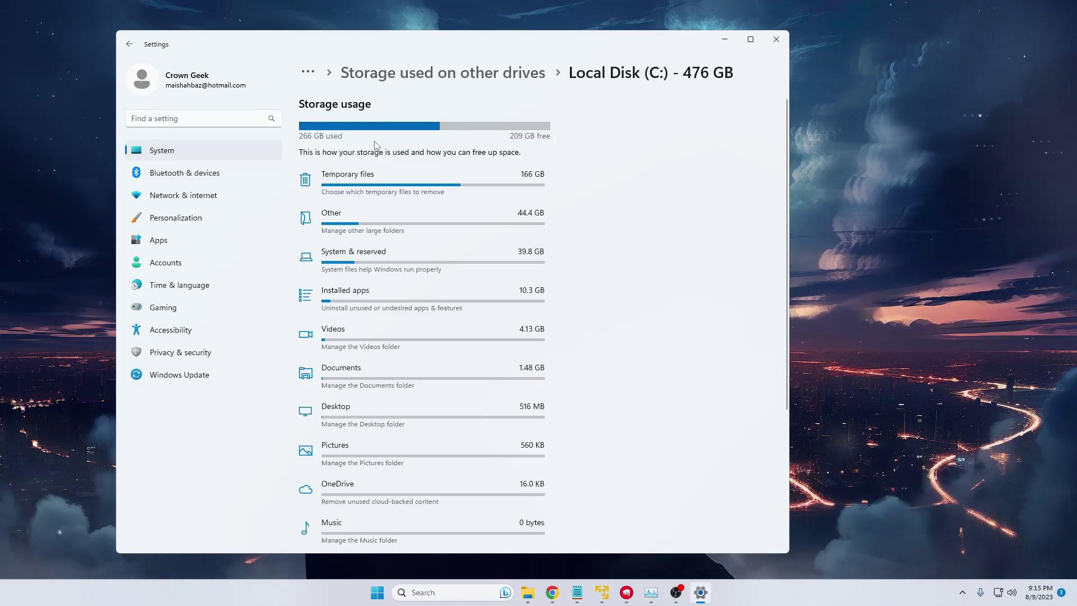
pyautogui.click(373, 261)
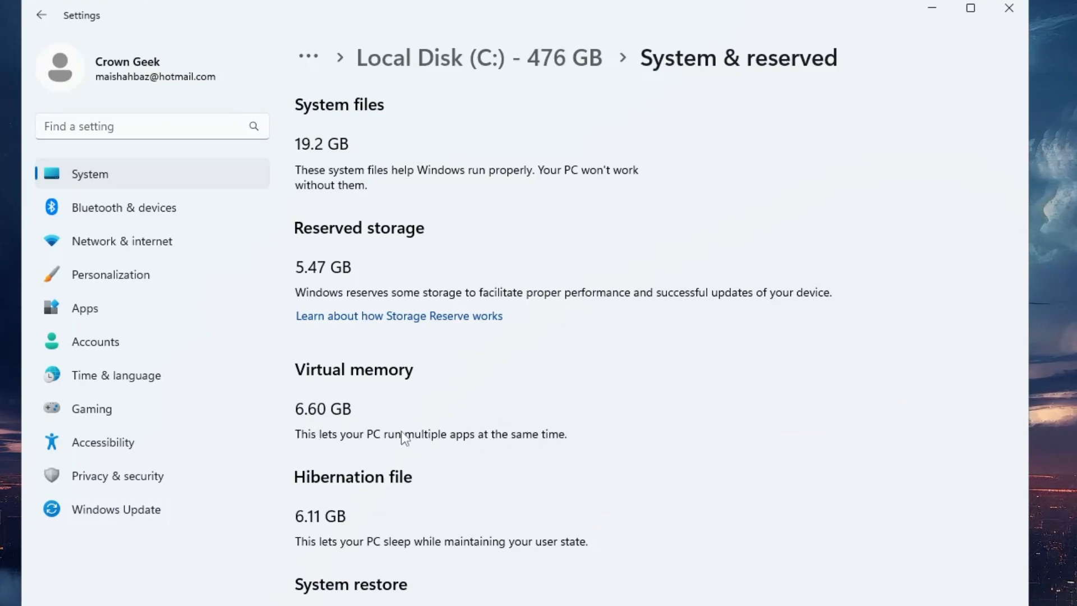
# Step: Close Settings and launch System Properties via a search for sysdm.cpl
pyautogui.click(1009, 10)
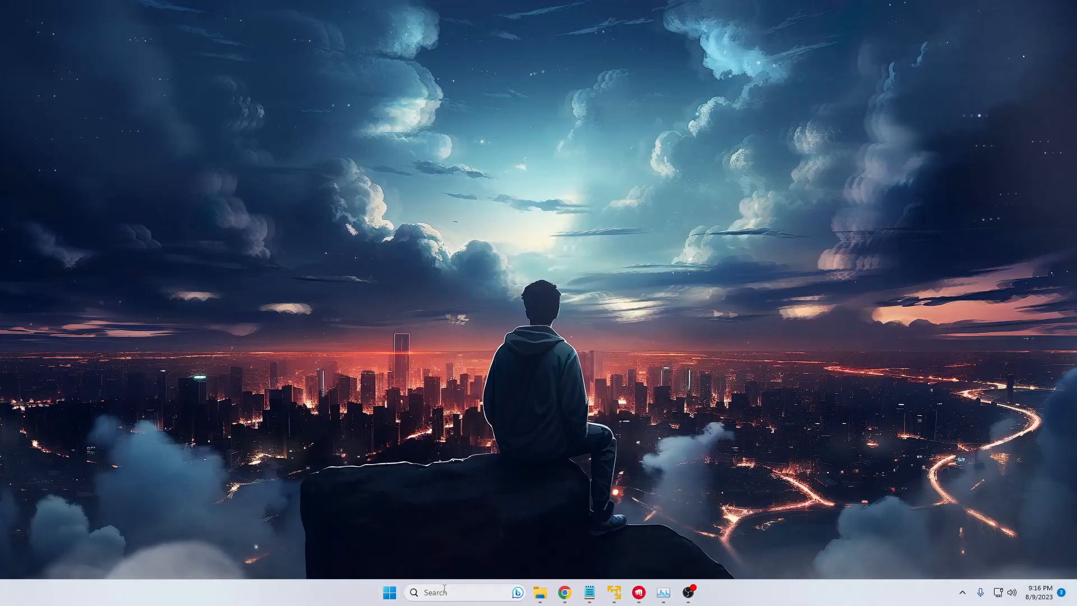
pyautogui.click(445, 591)
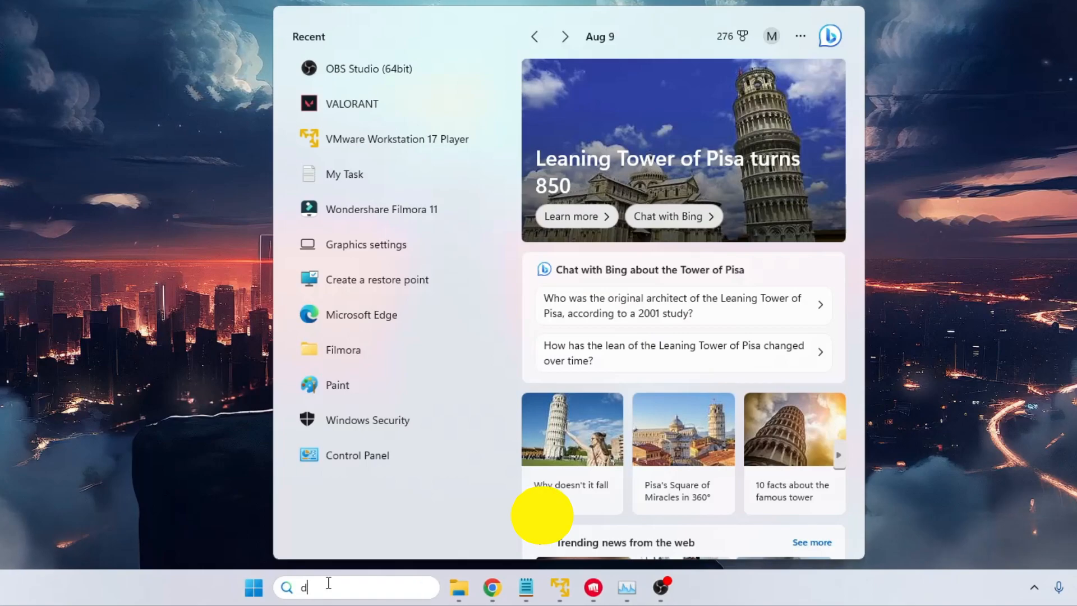
pyautogui.write('d')
pyautogui.press('BackSpace')
pyautogui.write('sysdm')
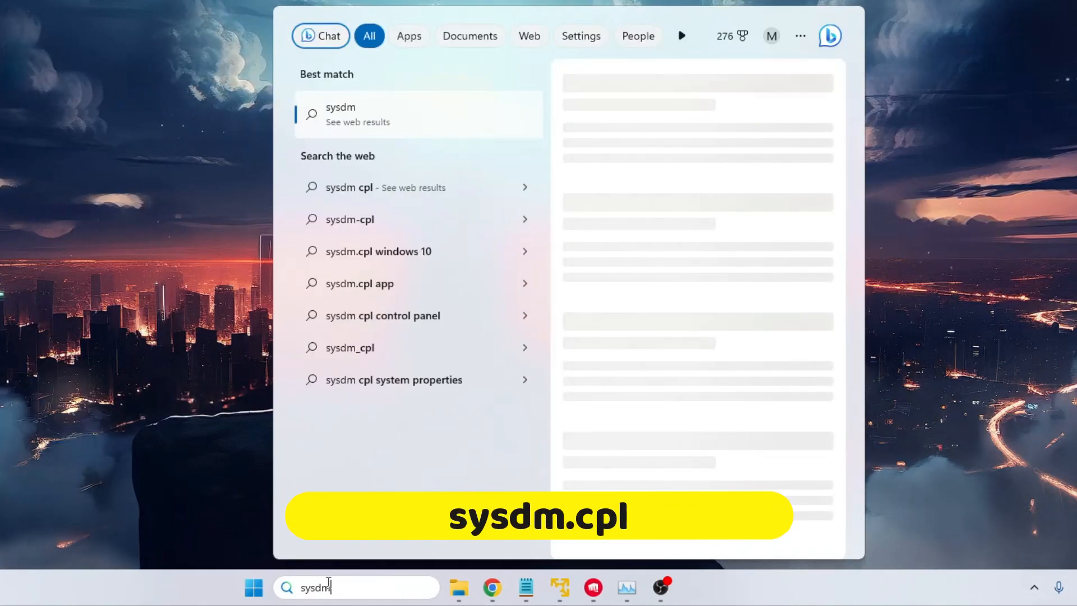
pyautogui.write('.cpl')
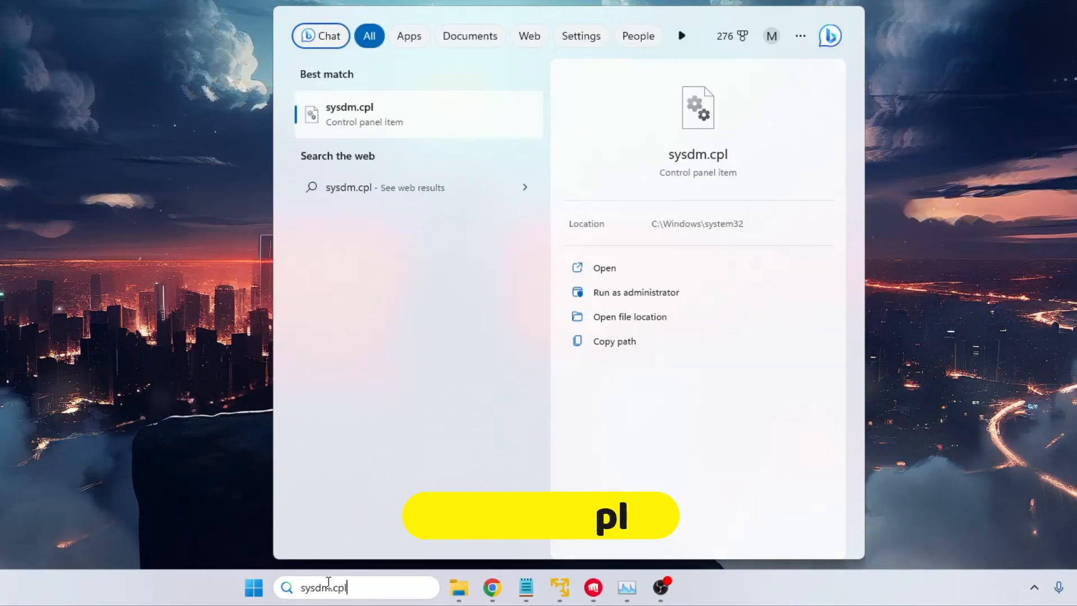
pyautogui.press('Return')
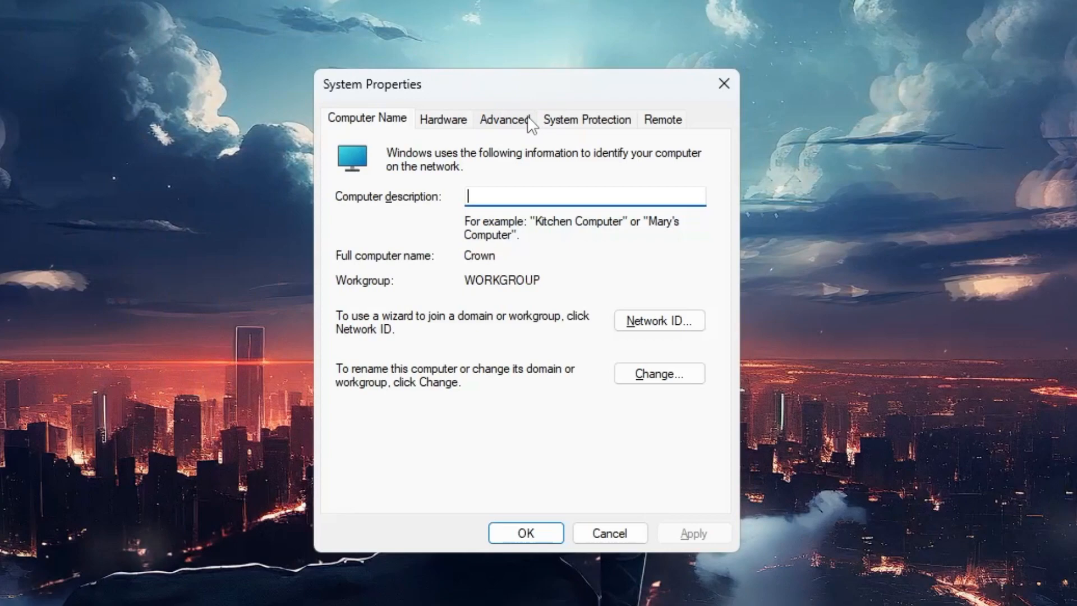
# Step: Reach the Virtual Memory dialog through Advanced > Performance Settings > Advanced > Change
pyautogui.click(508, 120)
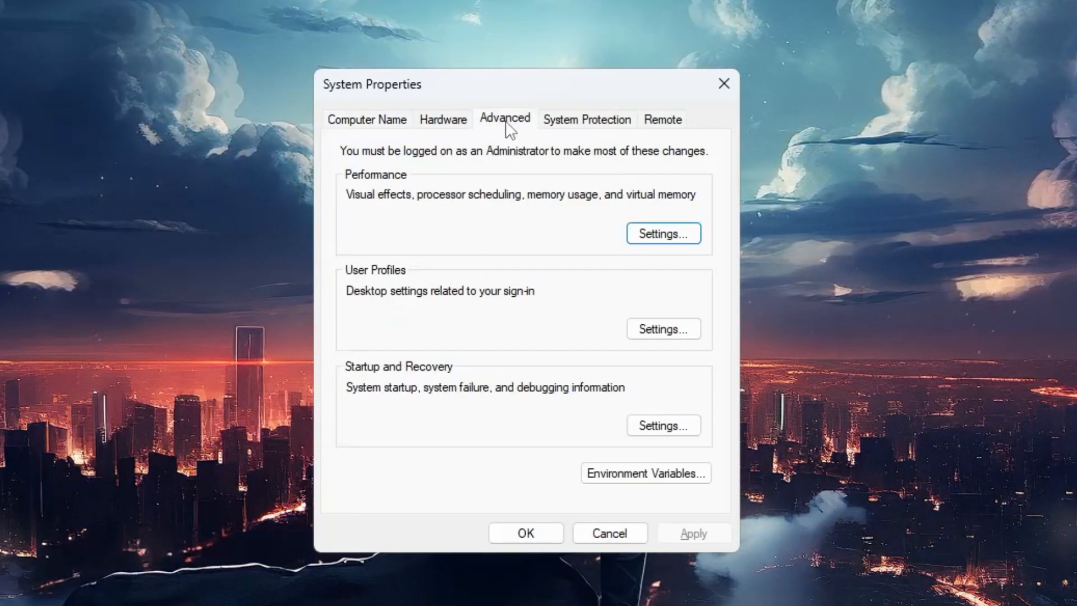
pyautogui.click(649, 233)
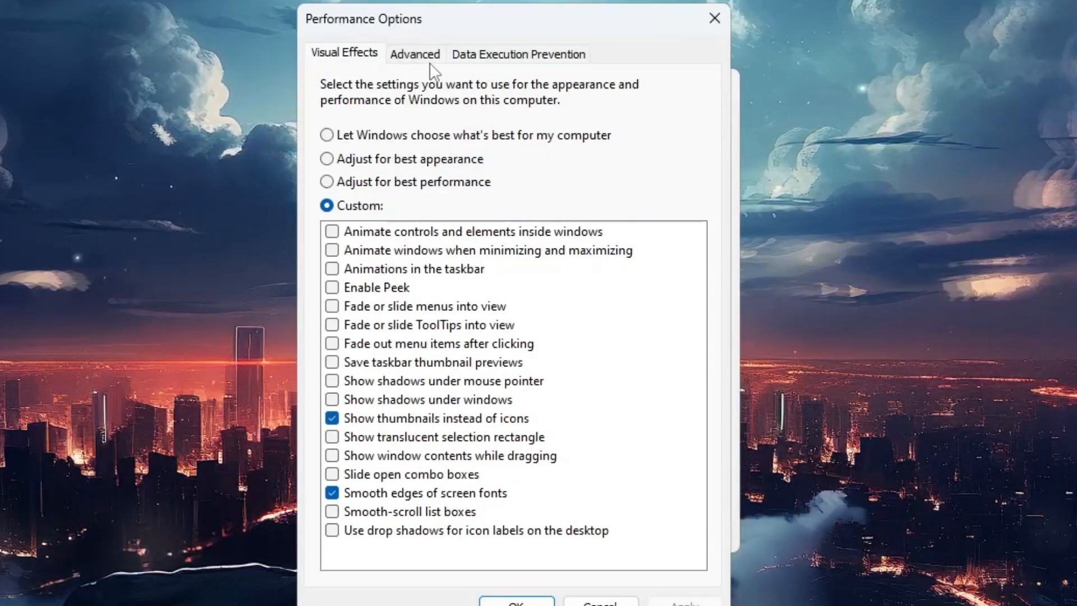
pyautogui.click(415, 54)
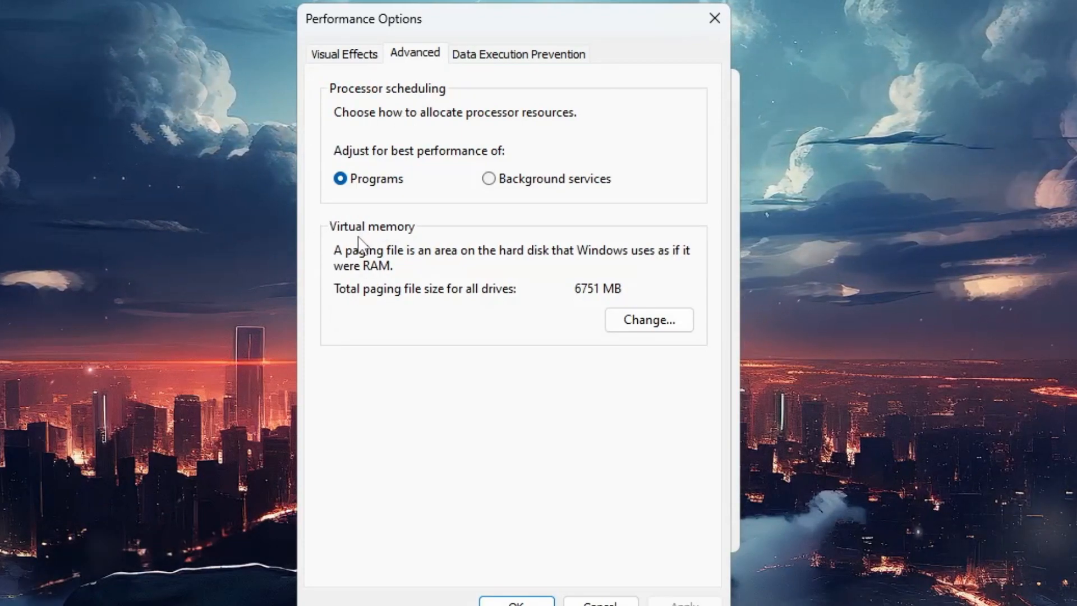
pyautogui.click(664, 328)
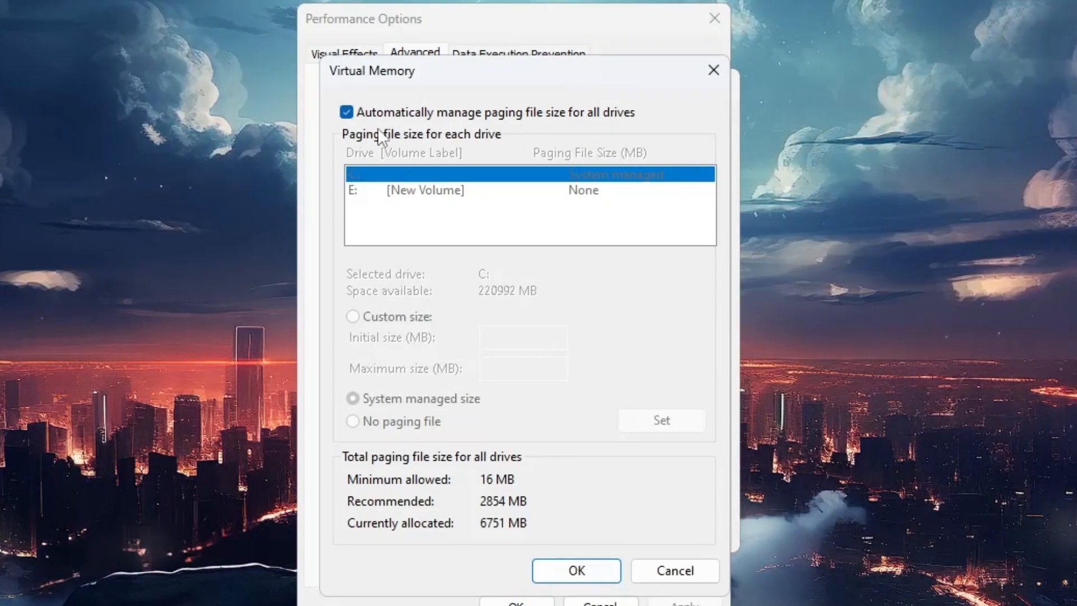
# Step: Disable automatic paging file management and choose Custom size for drive C
pyautogui.click(347, 112)
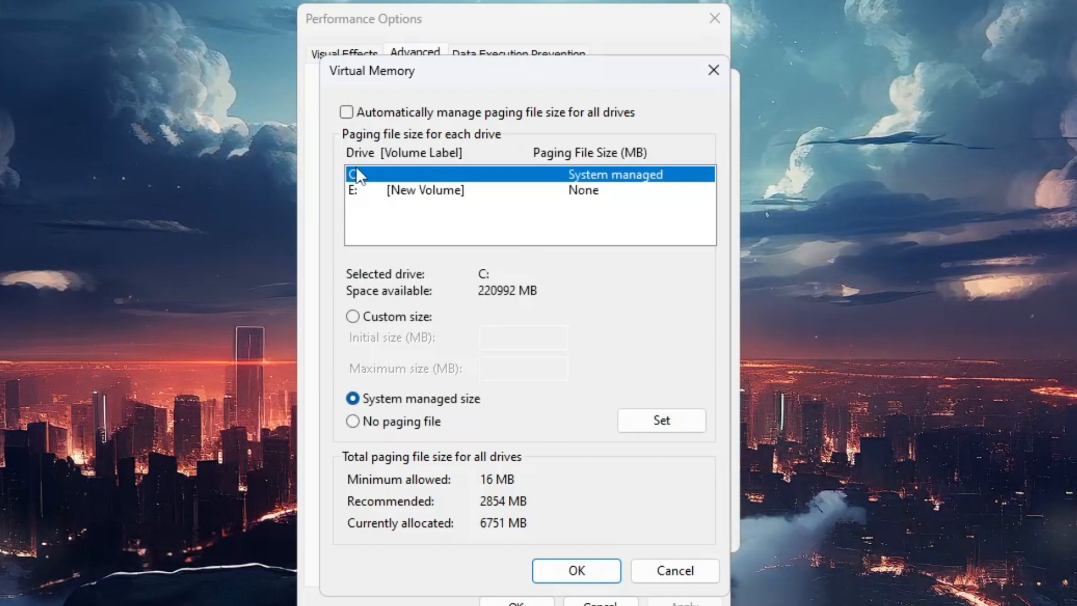
pyautogui.click(353, 317)
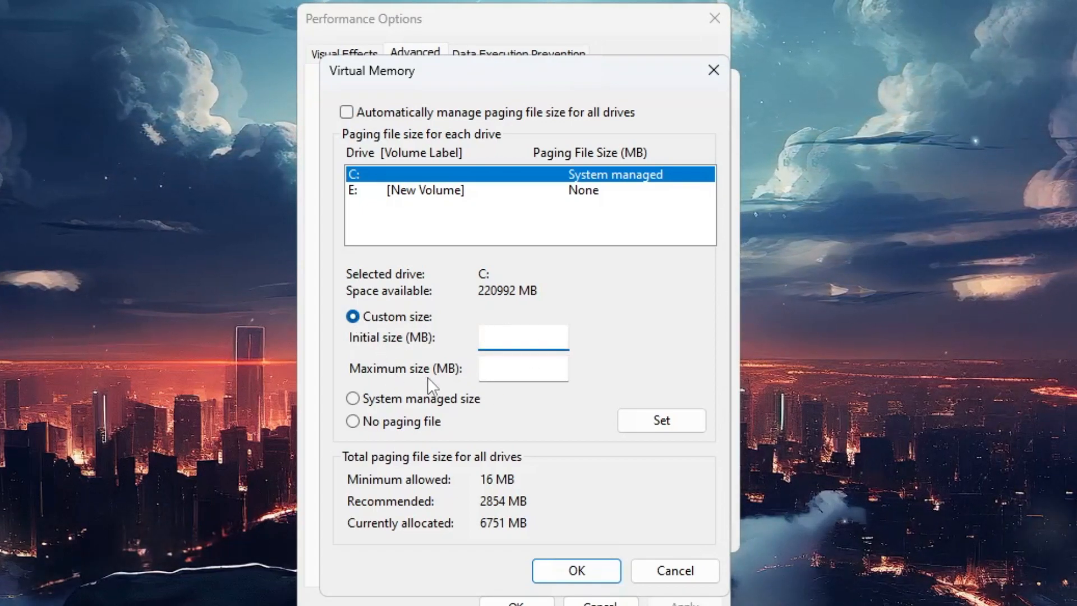
pyautogui.moveTo(512, 72); pyautogui.dragTo(384, 48)
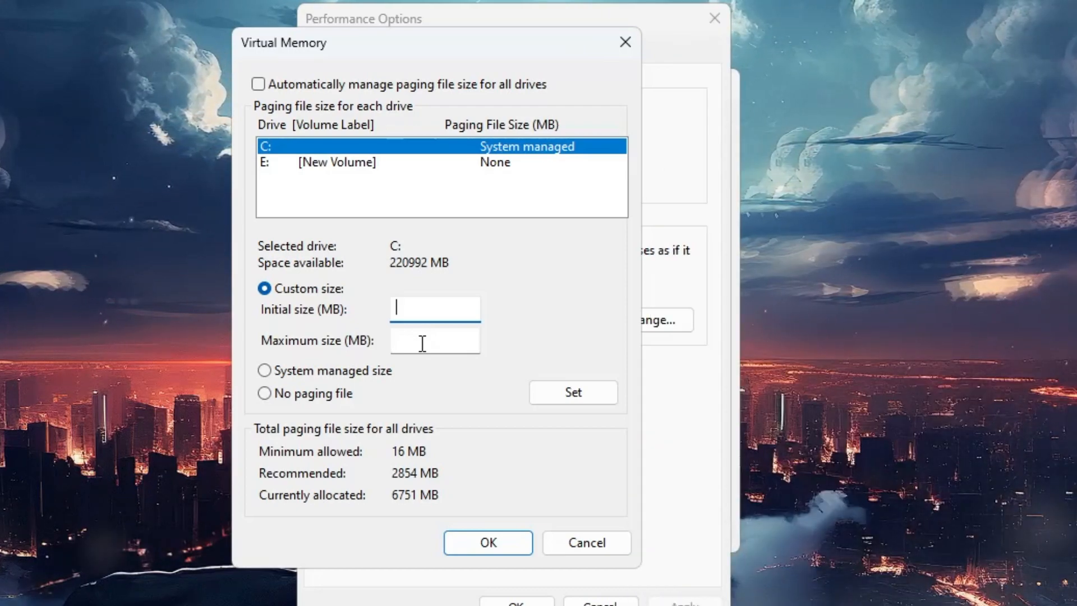
# Step: Launch Calculator and compute 1024 × 16 = 16,384
pyautogui.press('super+s')
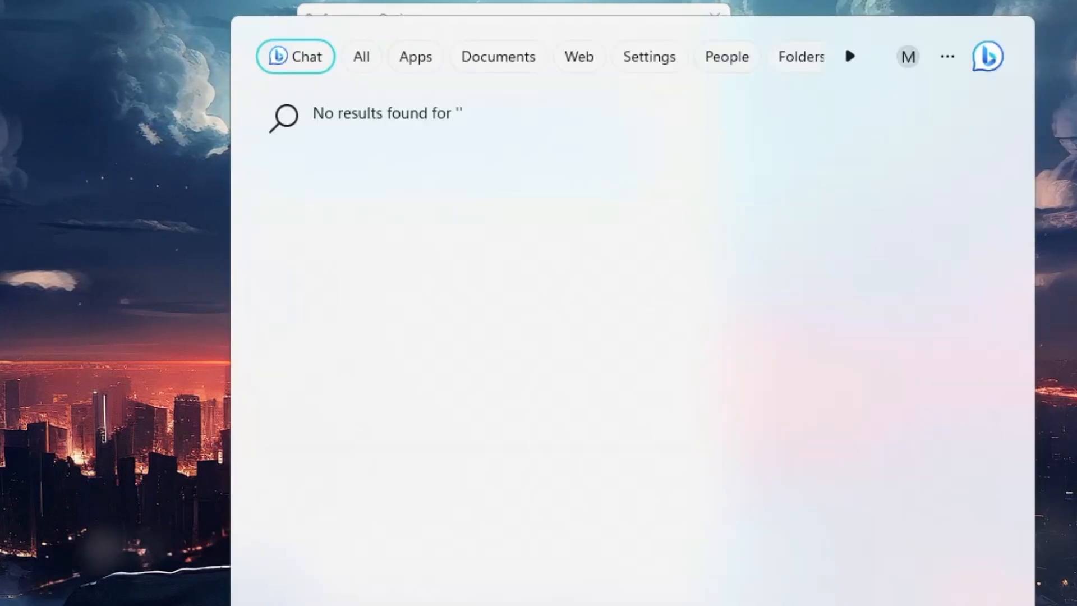
pyautogui.write('calc')
pyautogui.press('Return')
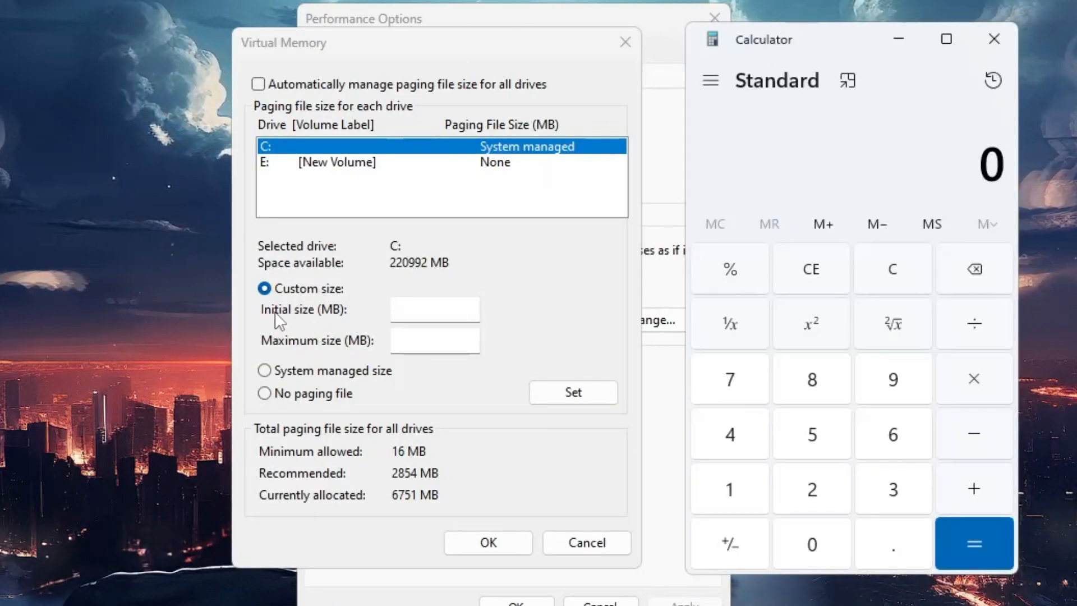
pyautogui.click(728, 490)
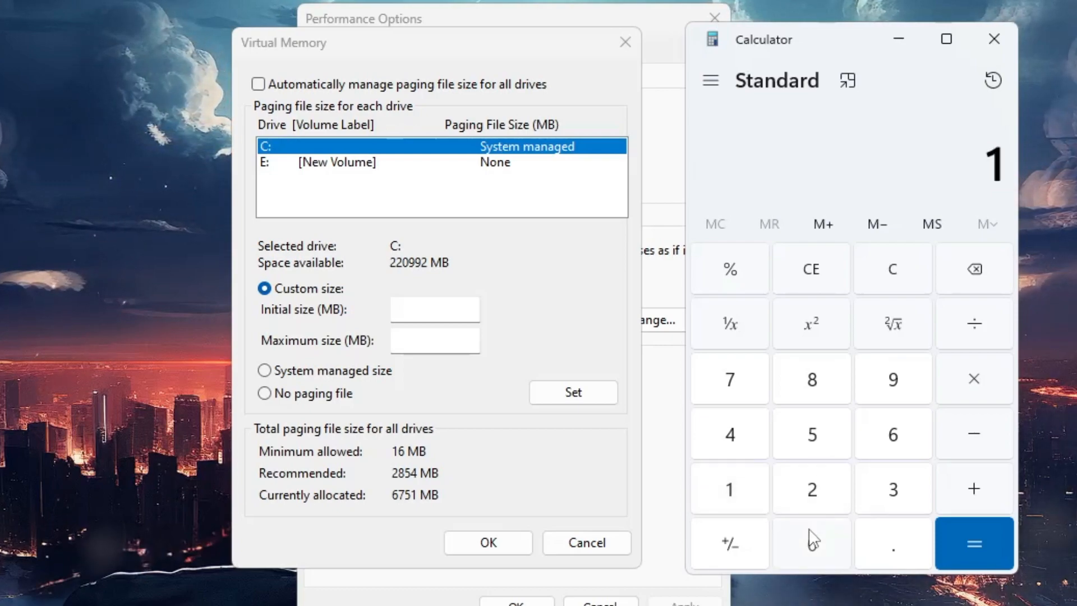
pyautogui.click(811, 545)
pyautogui.click(811, 490)
pyautogui.click(730, 435)
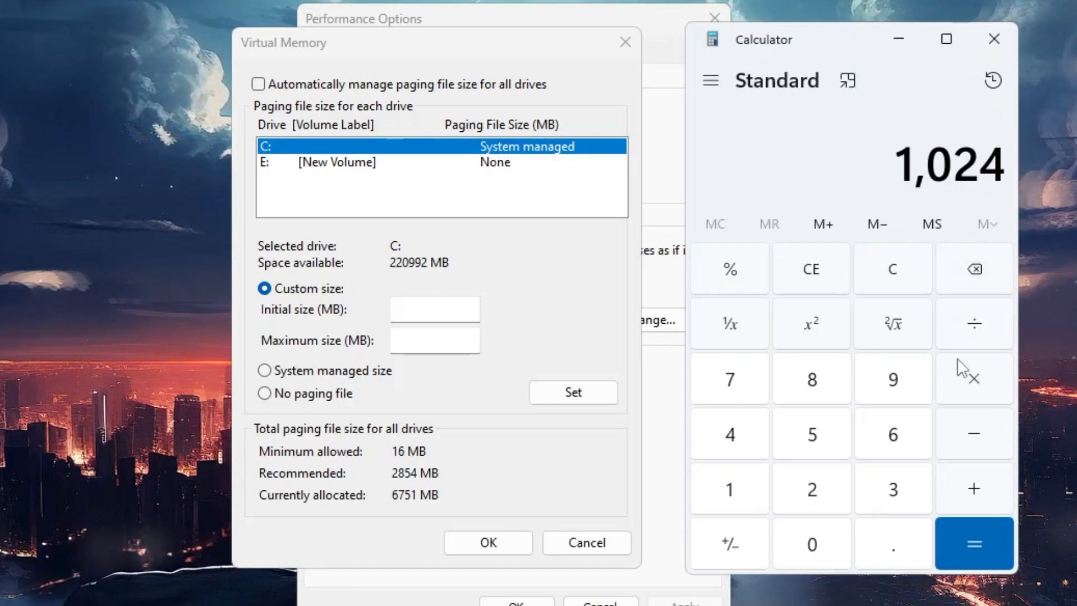
pyautogui.click(992, 382)
pyautogui.click(757, 487)
pyautogui.click(893, 435)
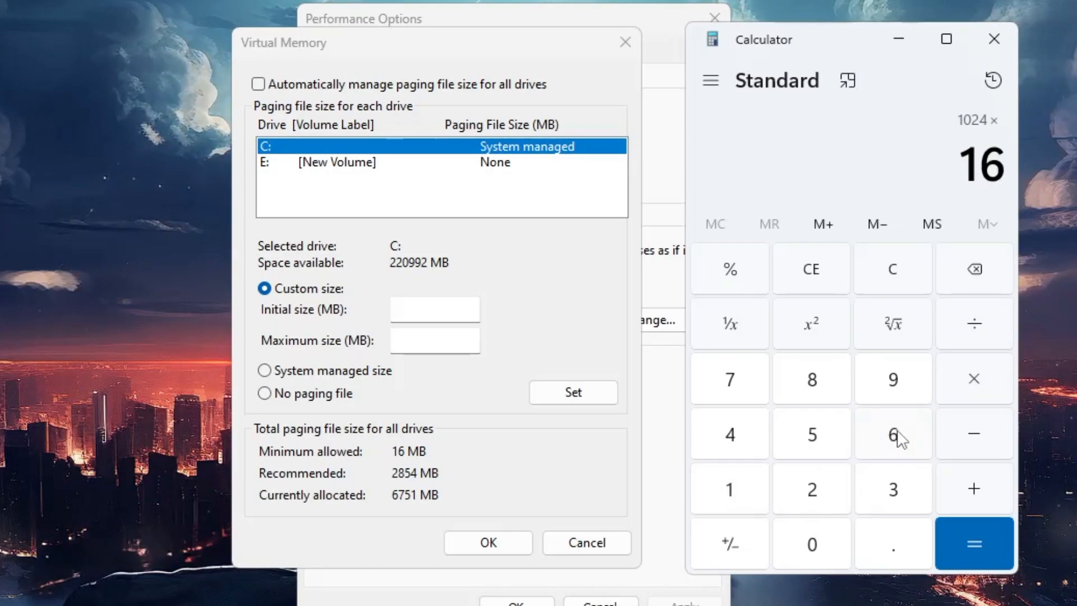
pyautogui.click(976, 539)
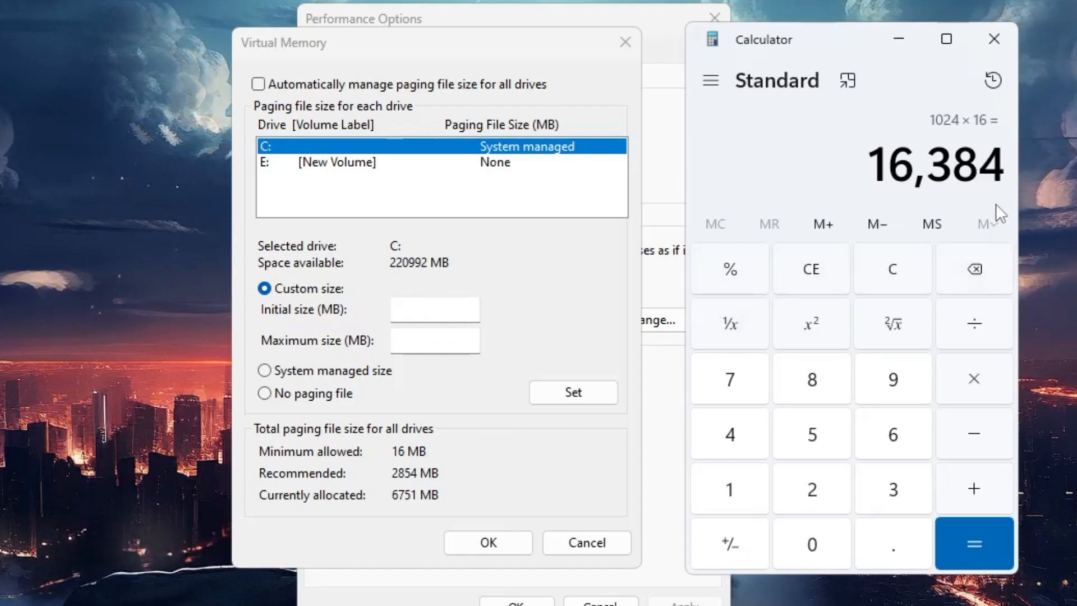
# Step: Compute 16,384 × 1.5 = 24,576 and enter 24576 as drive C's initial size (MB)
pyautogui.click(975, 380)
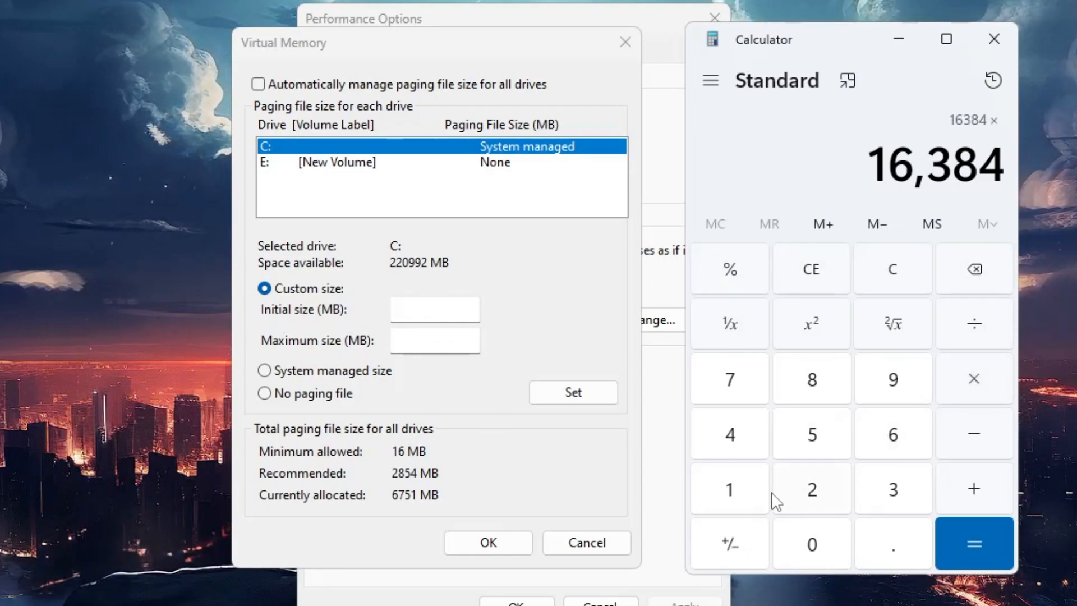
pyautogui.click(744, 496)
pyautogui.click(901, 546)
pyautogui.click(828, 442)
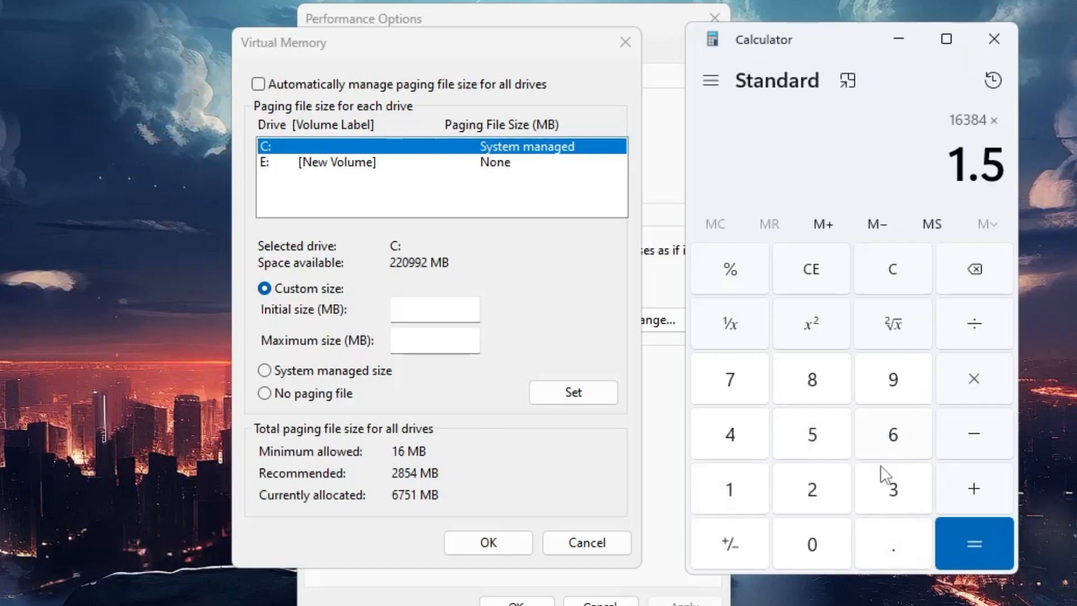
pyautogui.click(965, 539)
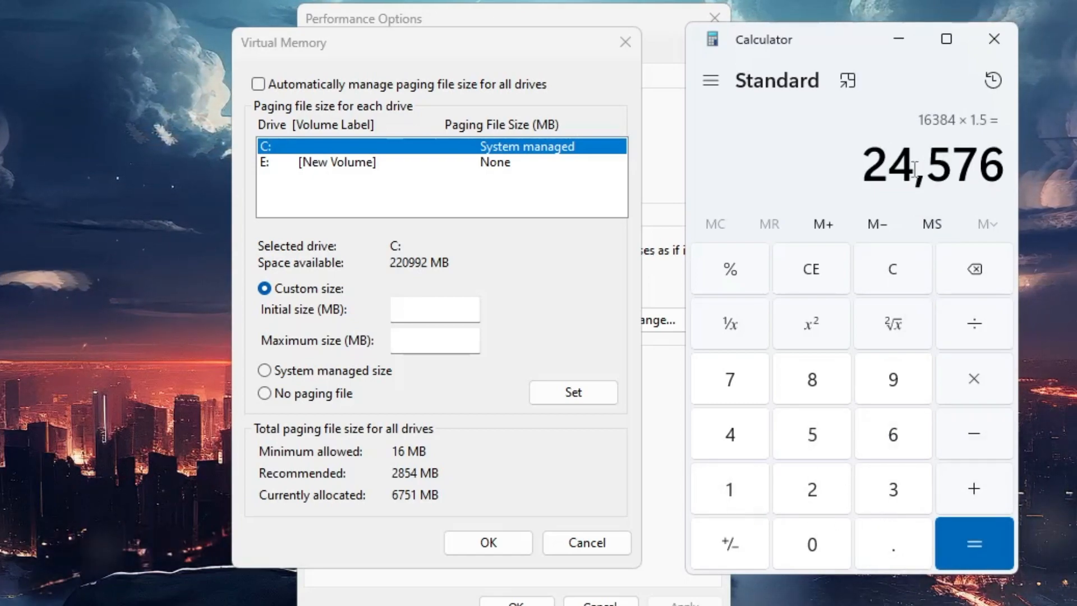
pyautogui.click(421, 312)
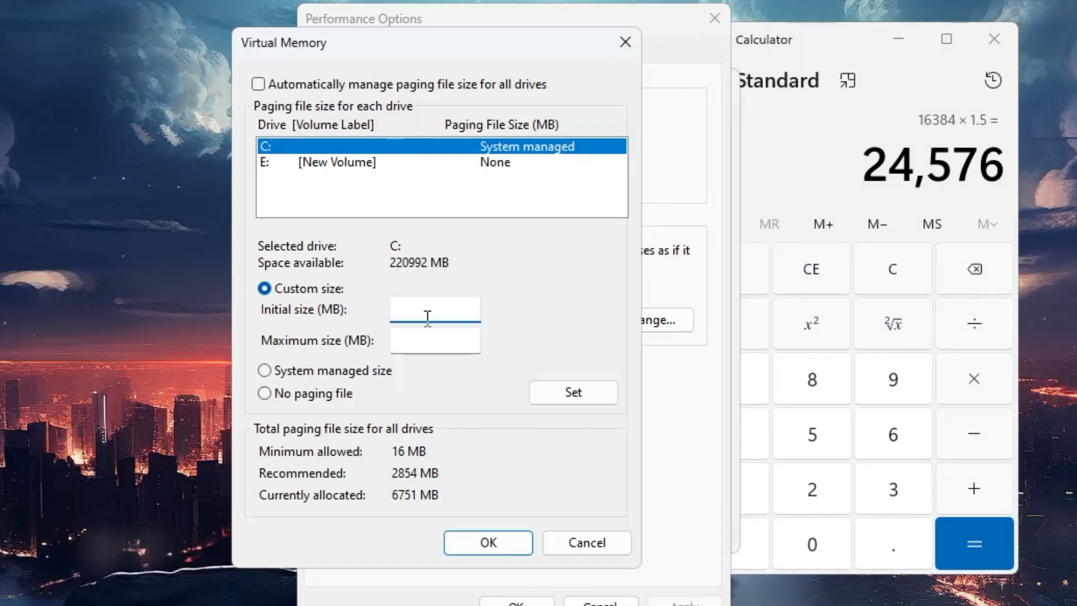
pyautogui.write('24576')
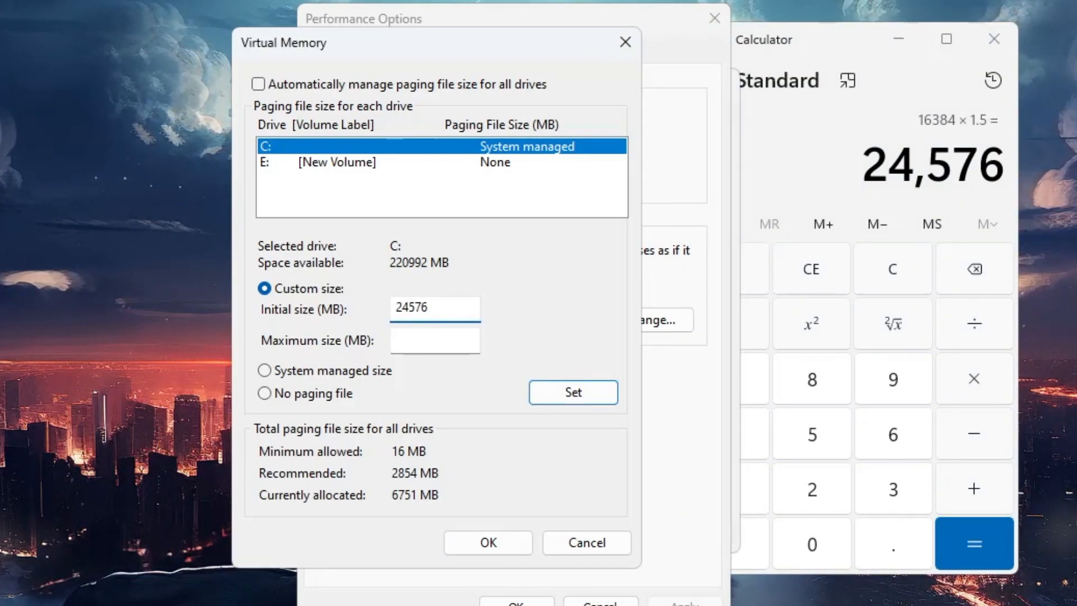
pyautogui.click(821, 181)
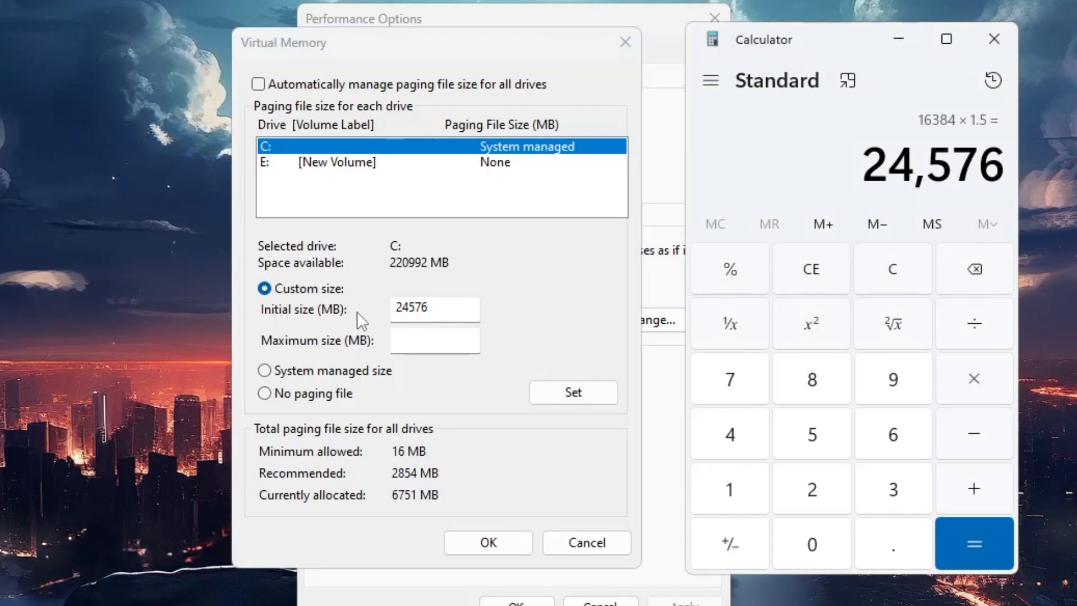
# Step: Clear Calculator and recompute 1024 × 16 = 16,384
pyautogui.click(980, 273)
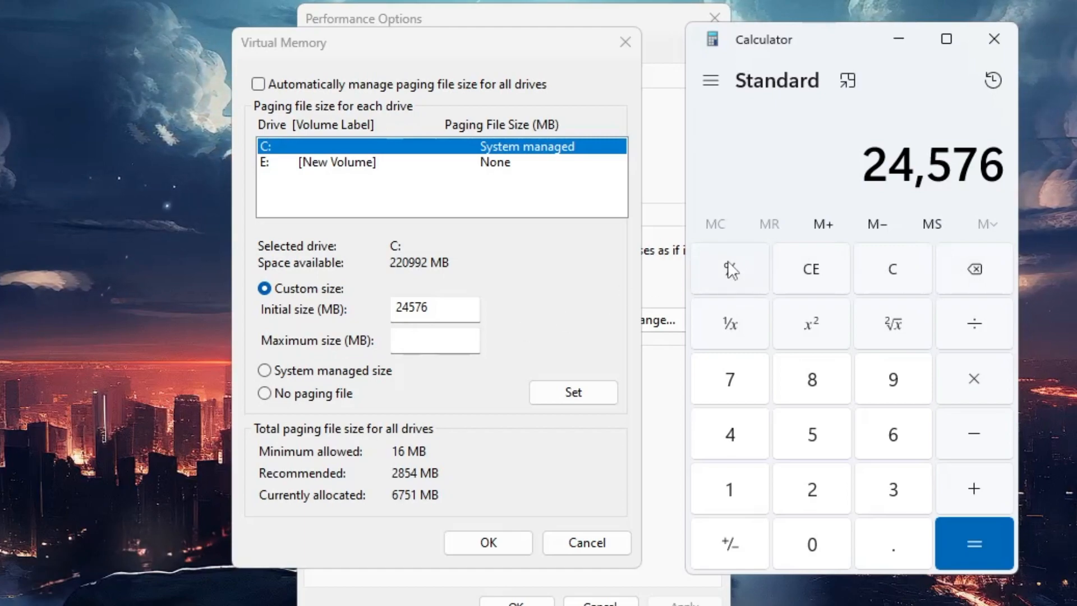
pyautogui.click(876, 275)
pyautogui.click(729, 490)
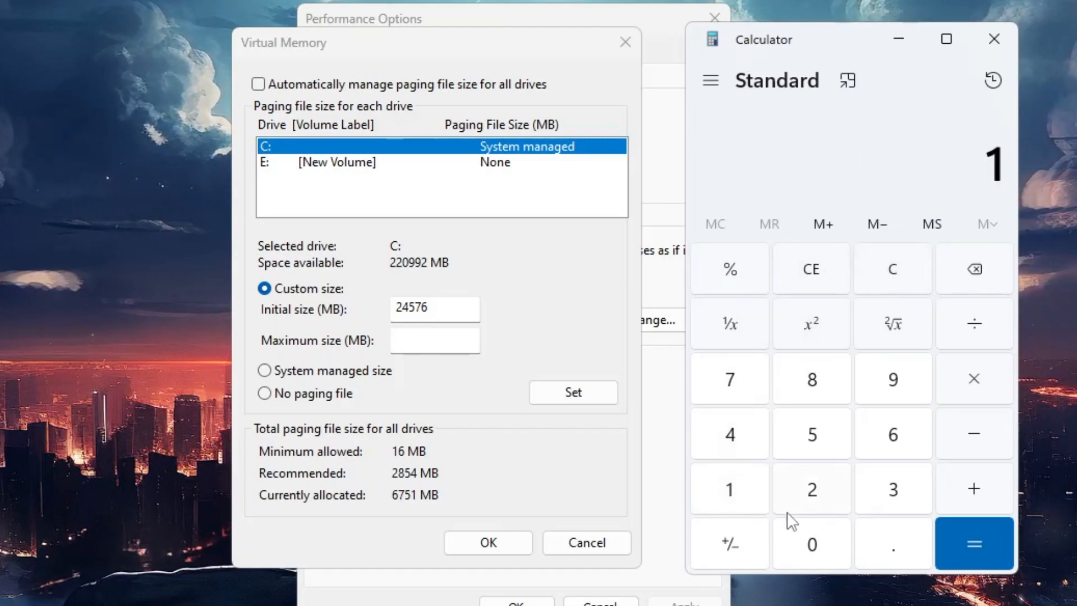
pyautogui.click(812, 544)
pyautogui.click(812, 490)
pyautogui.click(730, 434)
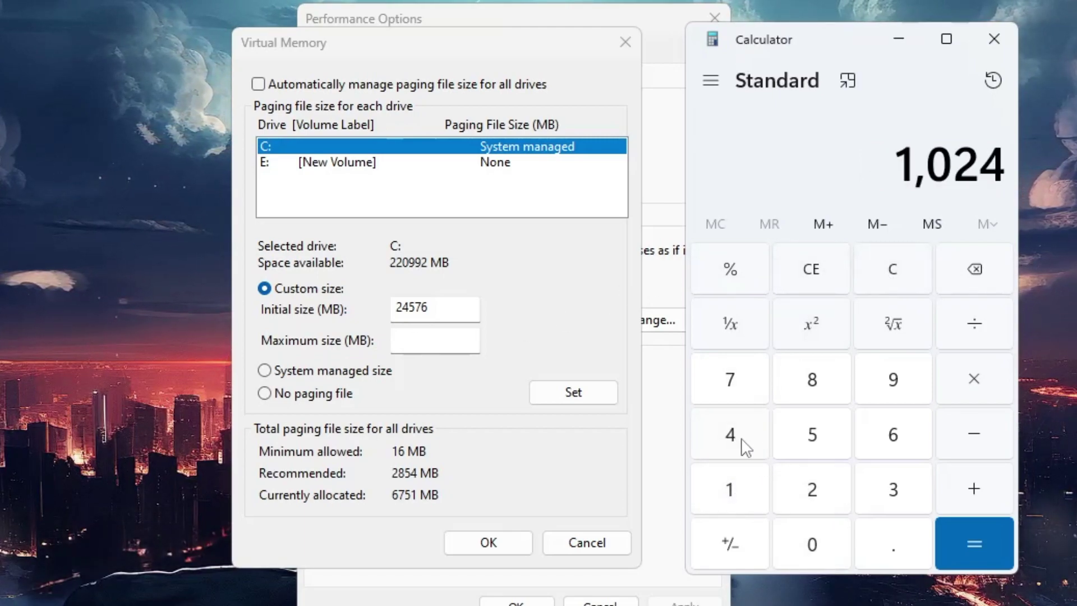
pyautogui.click(974, 380)
pyautogui.click(730, 490)
pyautogui.click(892, 435)
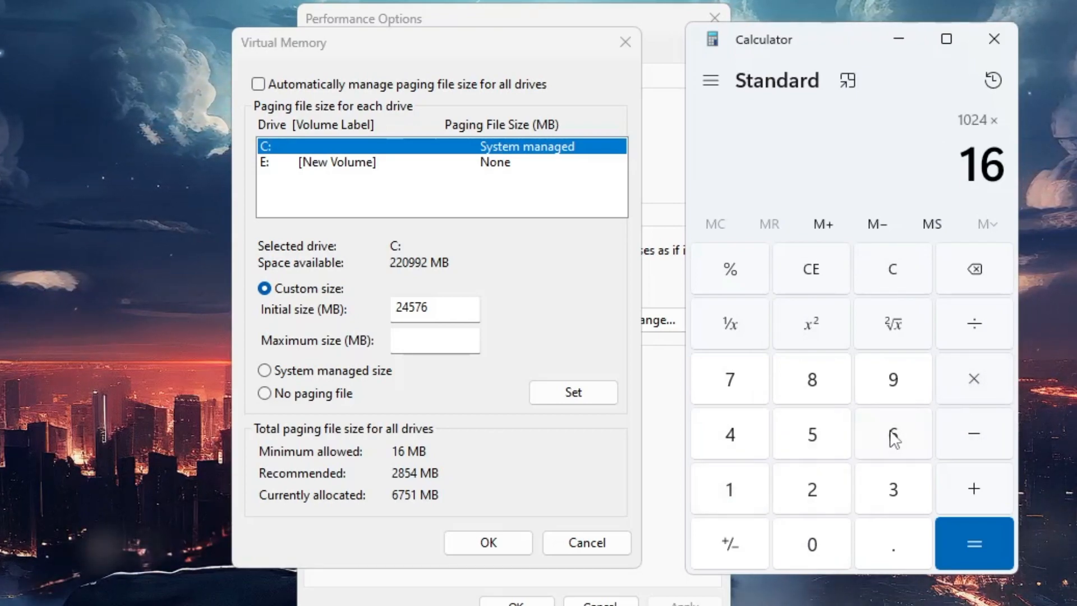
pyautogui.click(968, 538)
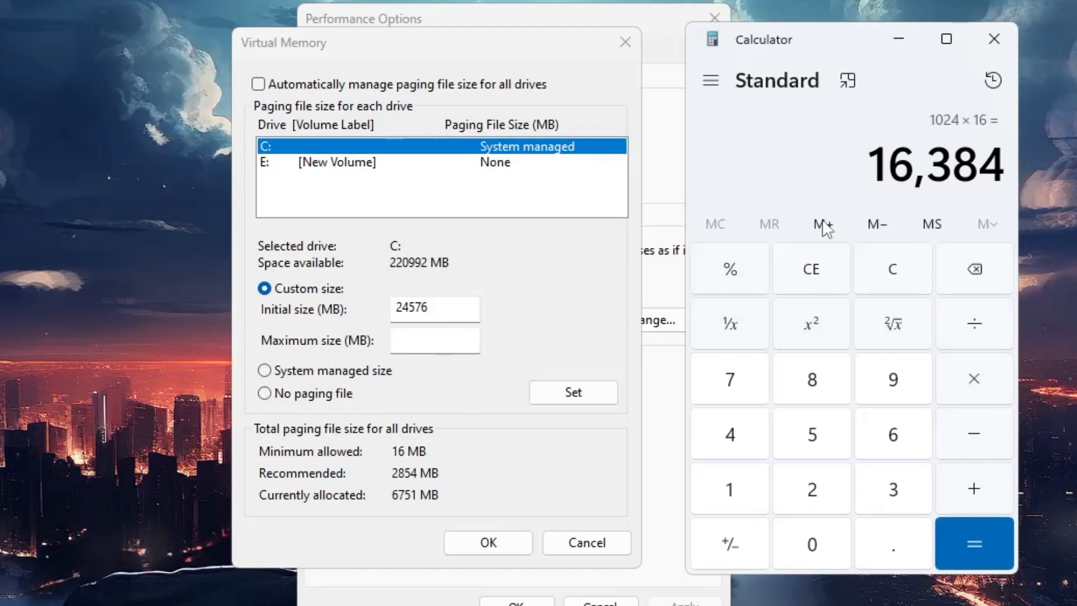
# Step: Compute 16,384 × 3 = 49,152, enter 49152 as maximum size (MB) and apply with Set
pyautogui.click(967, 387)
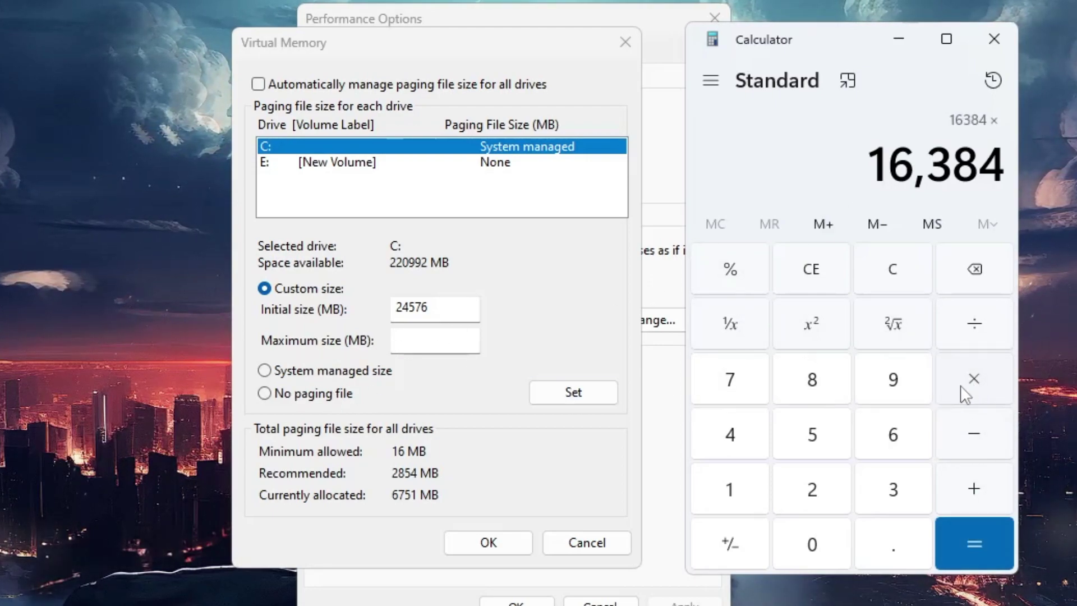
pyautogui.click(893, 490)
pyautogui.click(978, 532)
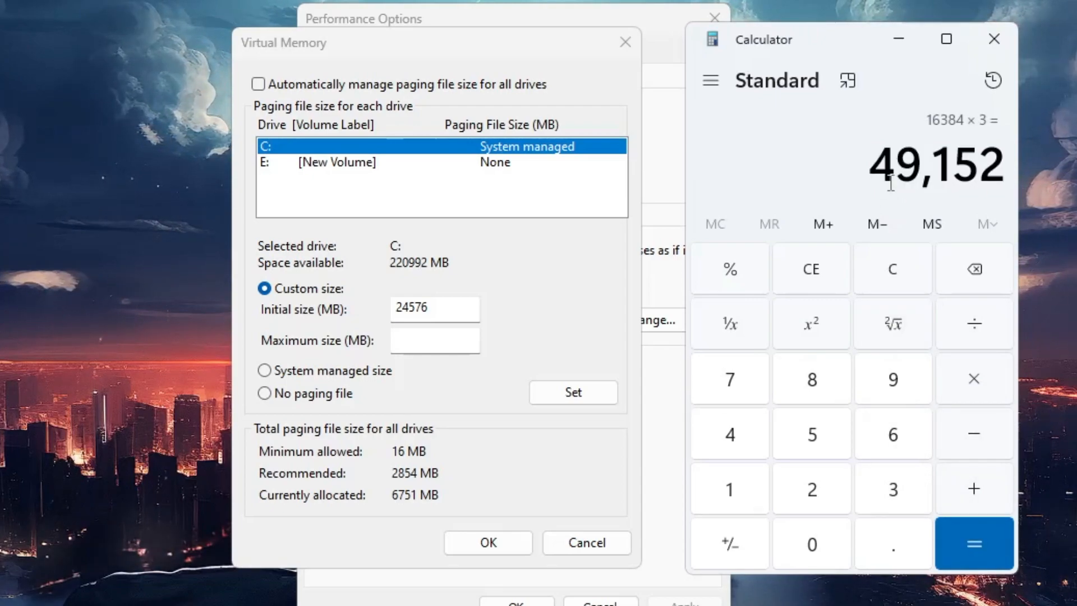
pyautogui.click(448, 338)
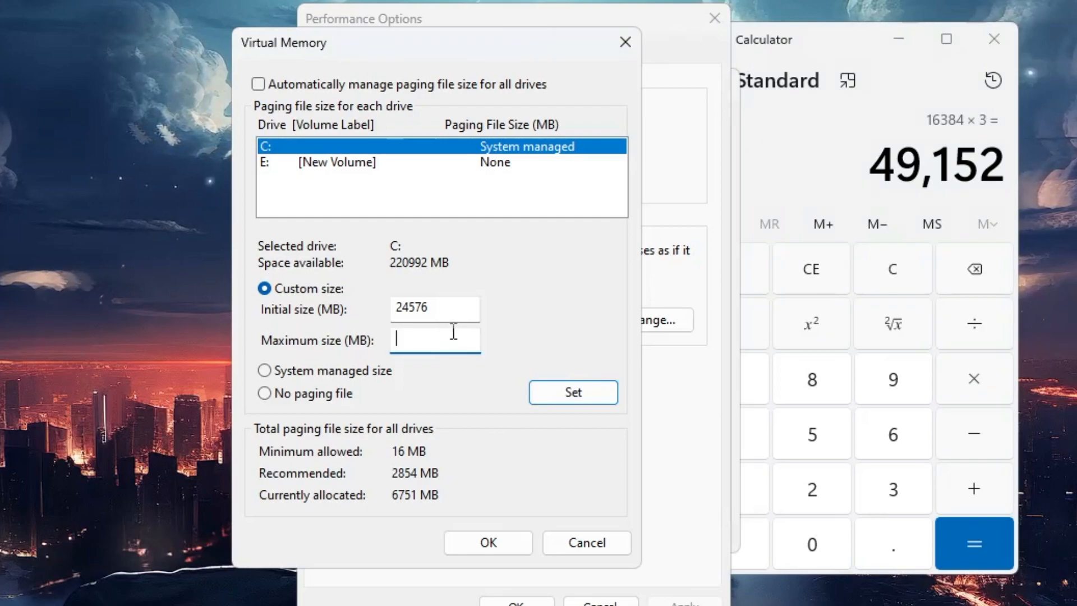
pyautogui.write('49152')
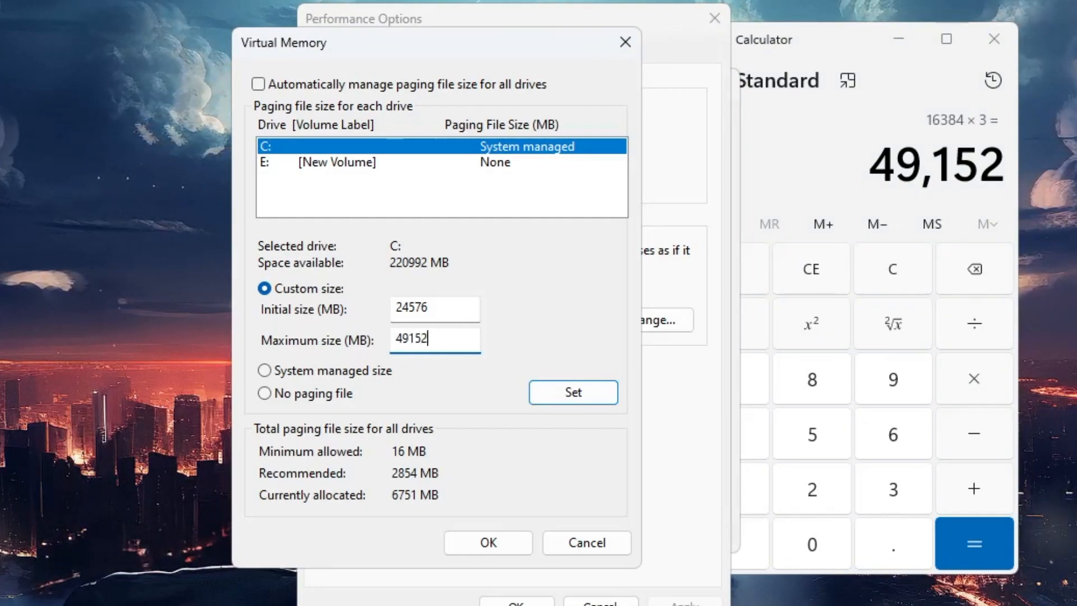
pyautogui.click(576, 395)
# Step: Confirm the new virtual memory sizes and accept the restart-required notice
pyautogui.click(486, 542)
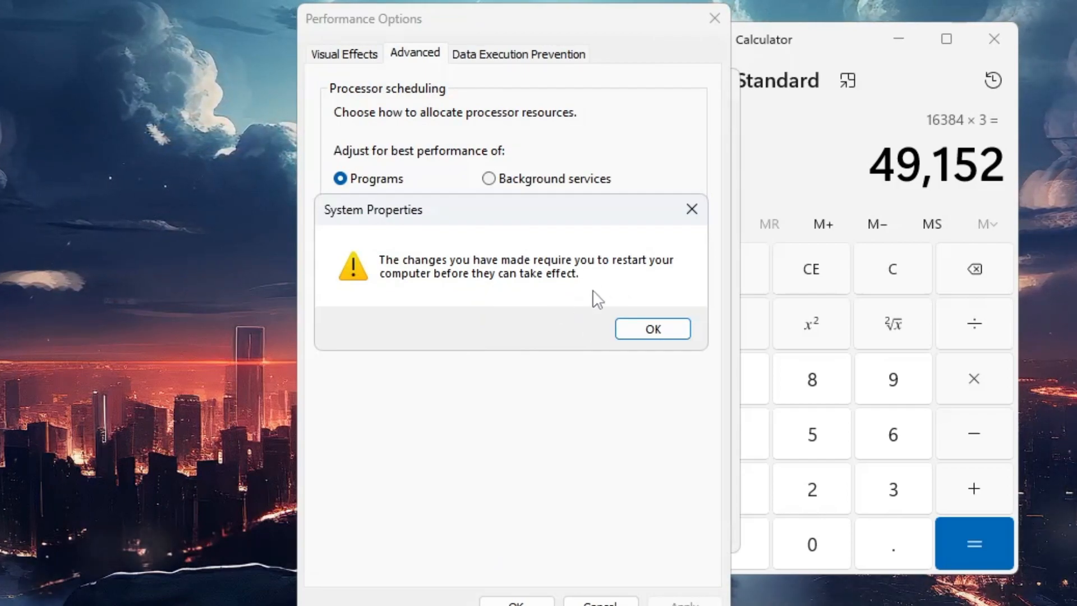
pyautogui.click(652, 328)
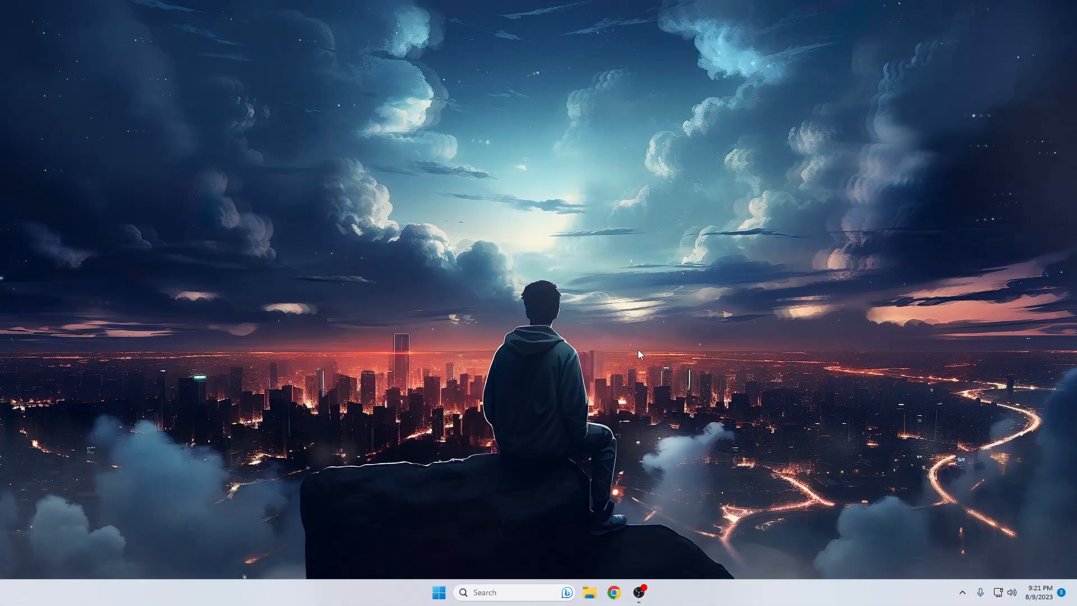
# Step: After restart, return to Settings > Storage > Storage used on other drives listing C, D and E
pyautogui.rightClick(439, 593)
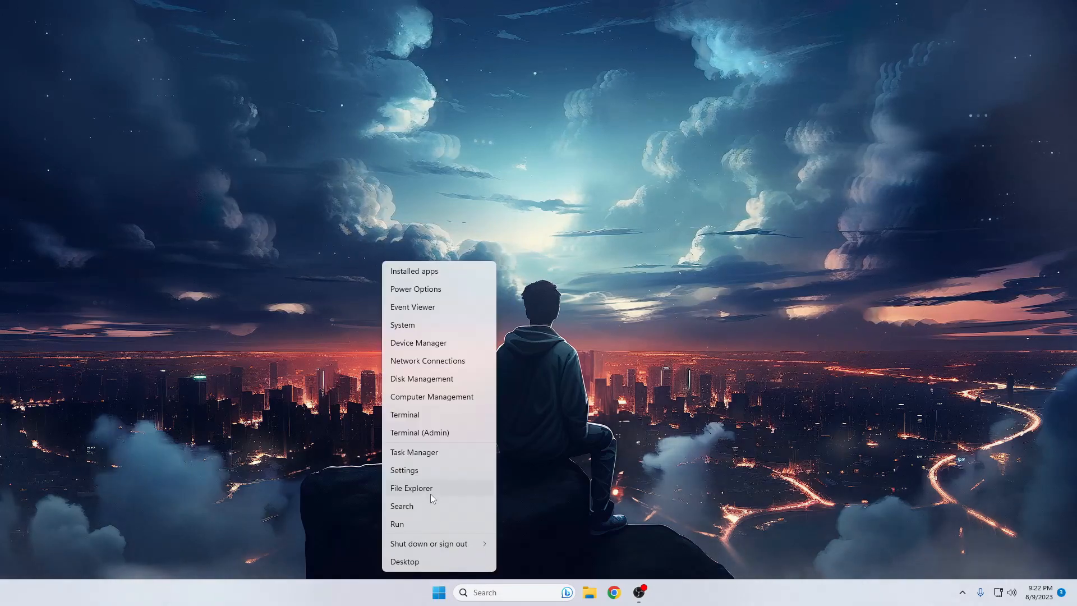
pyautogui.click(419, 473)
pyautogui.scroll(-3, 274, 465)
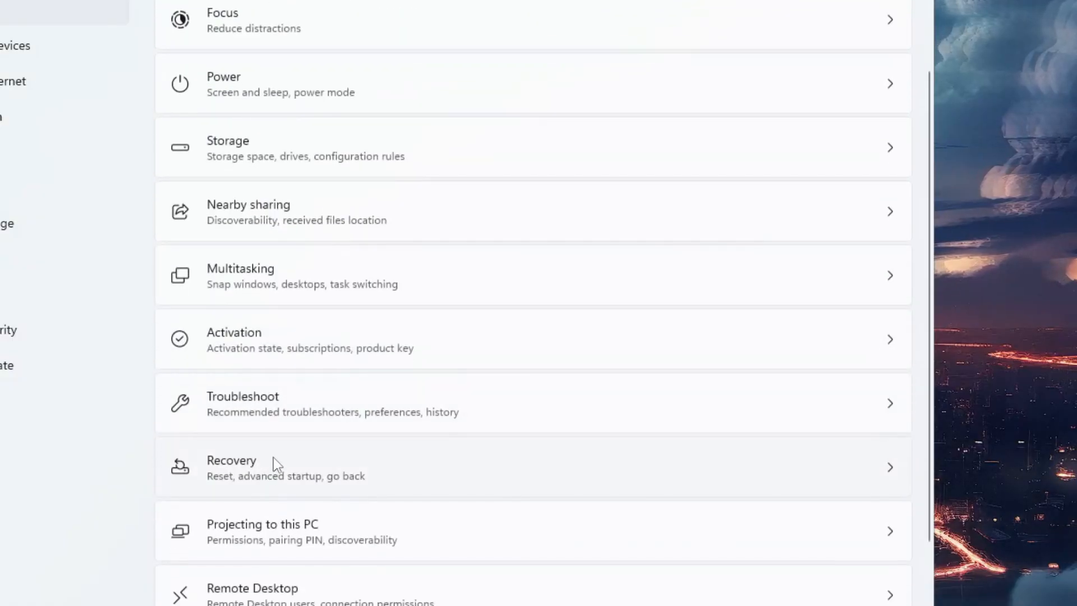
pyautogui.scroll(-2, 291, 467)
pyautogui.scroll(3, 275, 234)
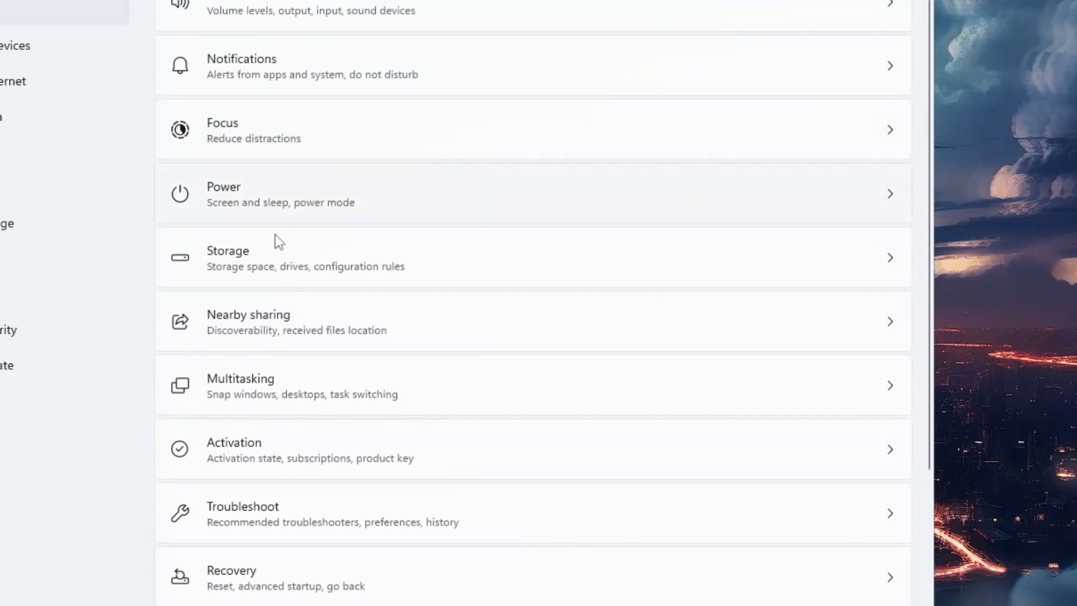
pyautogui.click(278, 261)
pyautogui.scroll(-3, 293, 275)
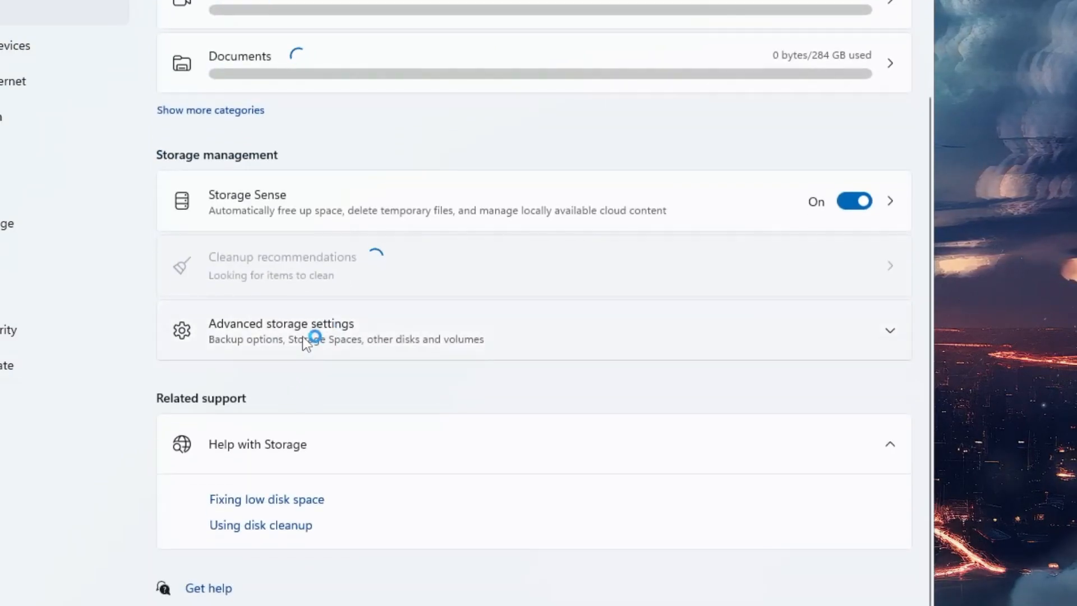
pyautogui.click(301, 335)
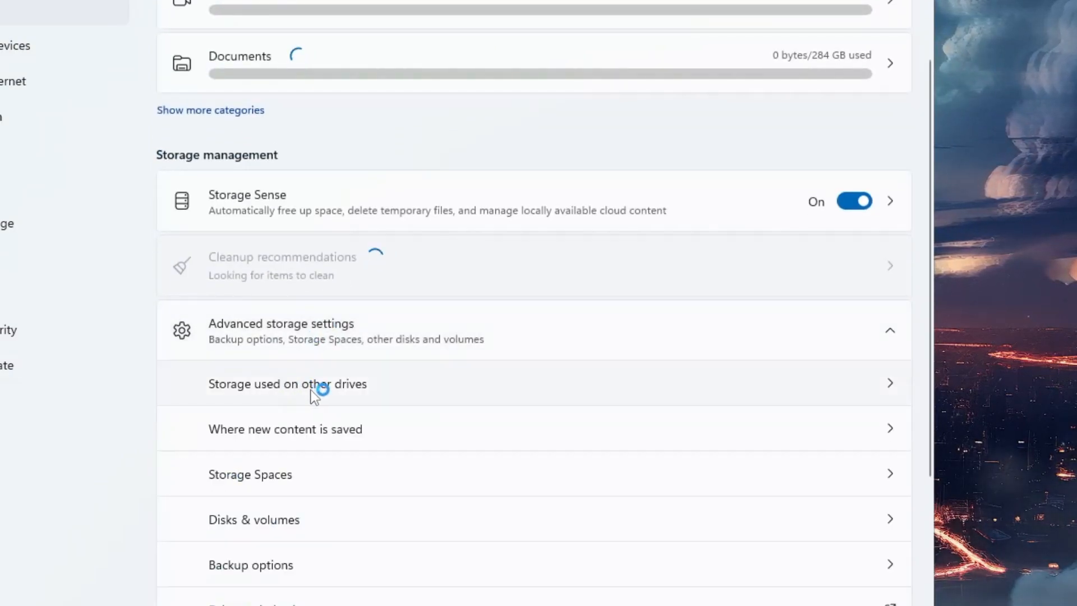
pyautogui.click(332, 388)
pyautogui.click(324, 13)
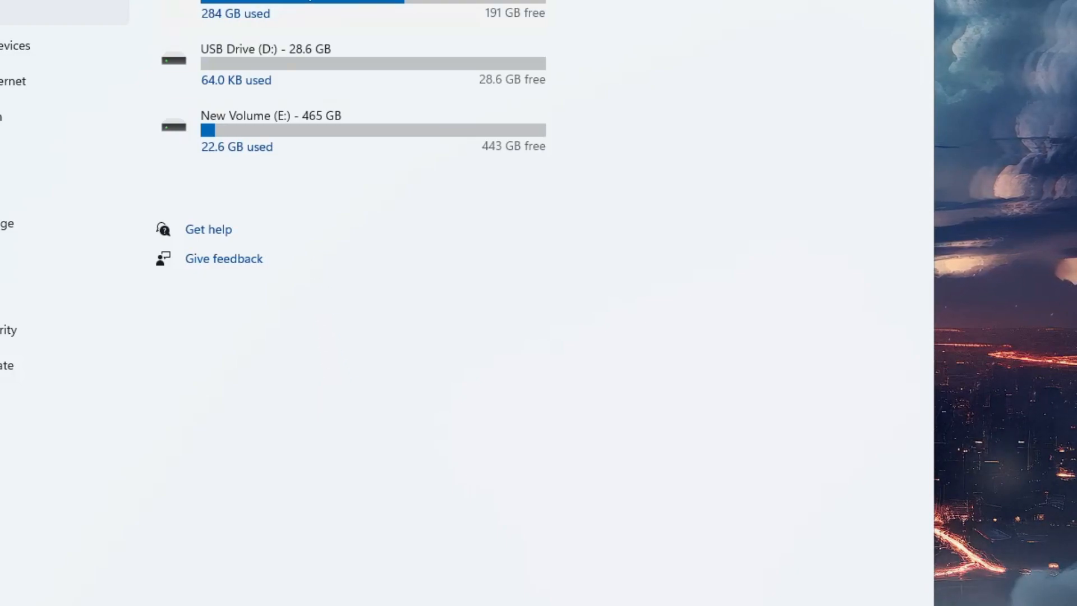